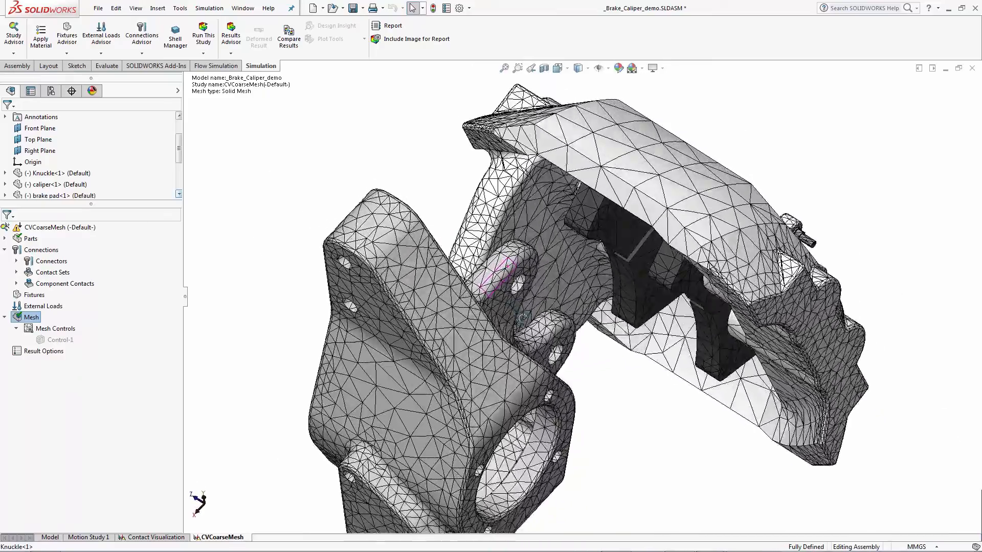
- Expand the contact sets and component contacts of the coarse-mesh study and inspect each contact definition
scroll(503, 236, "down", 2)
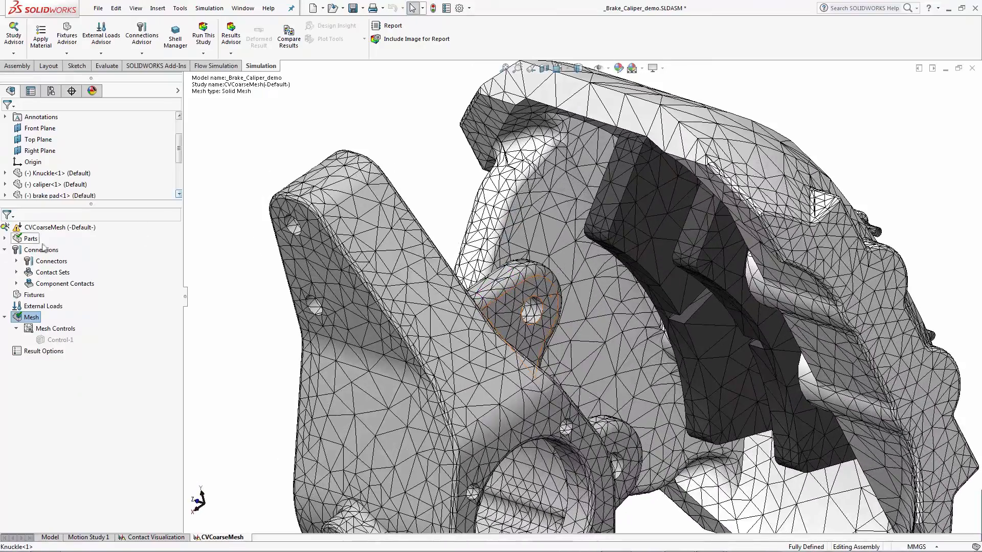
left_click(17, 272)
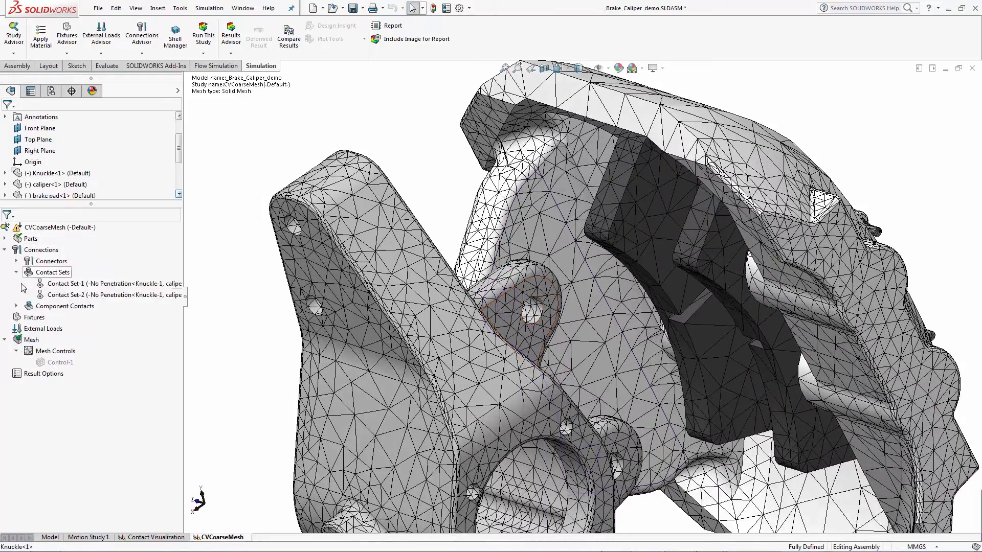
left_click(17, 306)
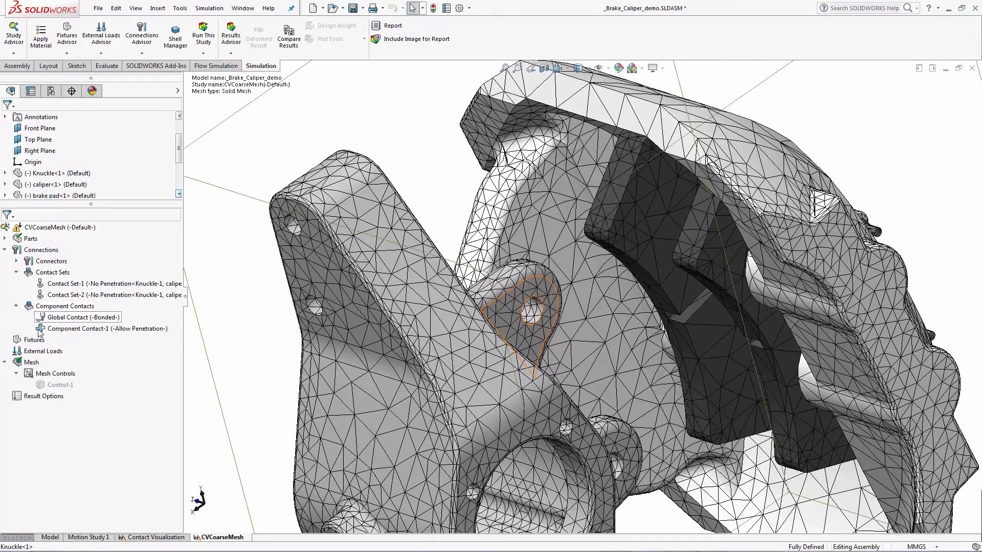
left_click(98, 329)
left_click(104, 283)
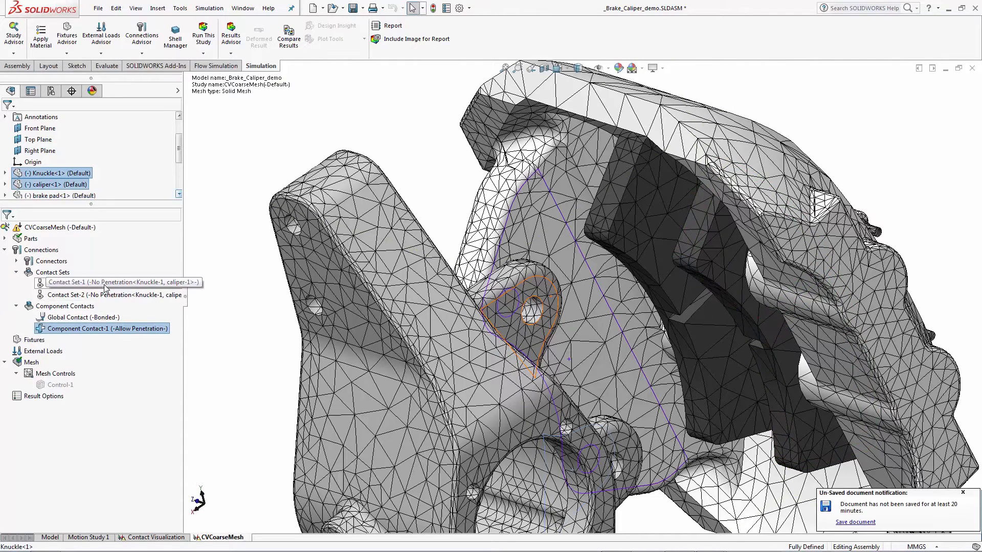
left_click(106, 295)
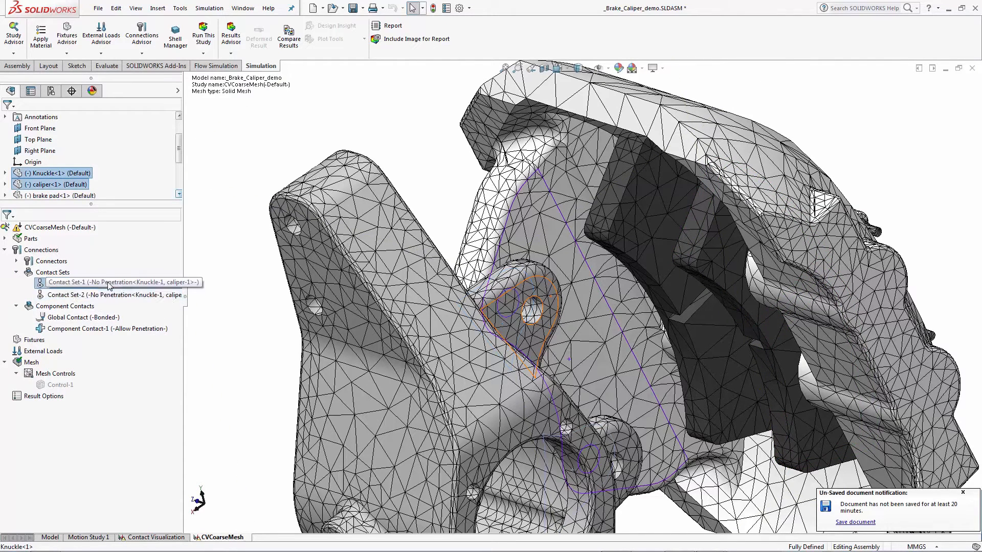
left_click(62, 283)
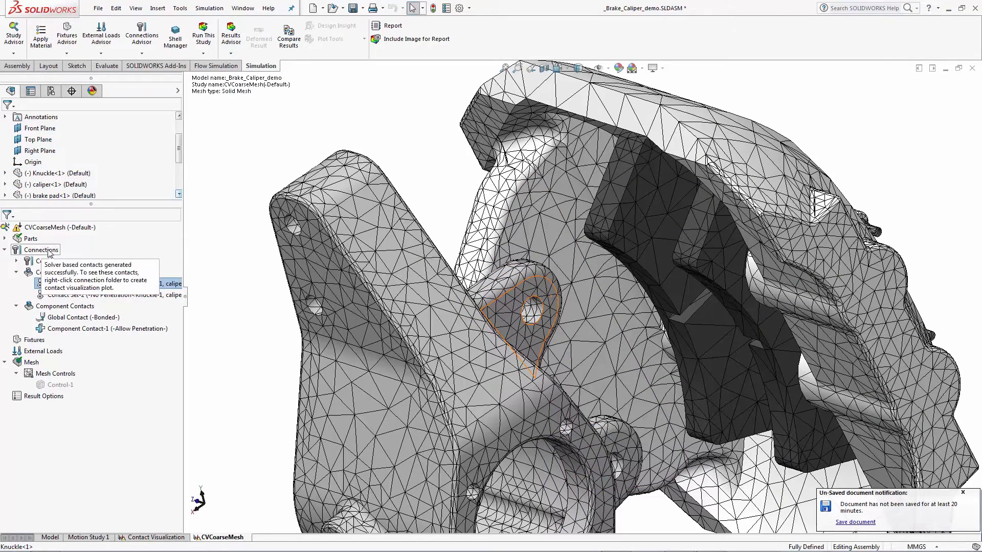
- Open a Contact Visualization Plot for the brake caliper assembly and calculate its contacts
right_click(47, 250)
left_click(80, 311)
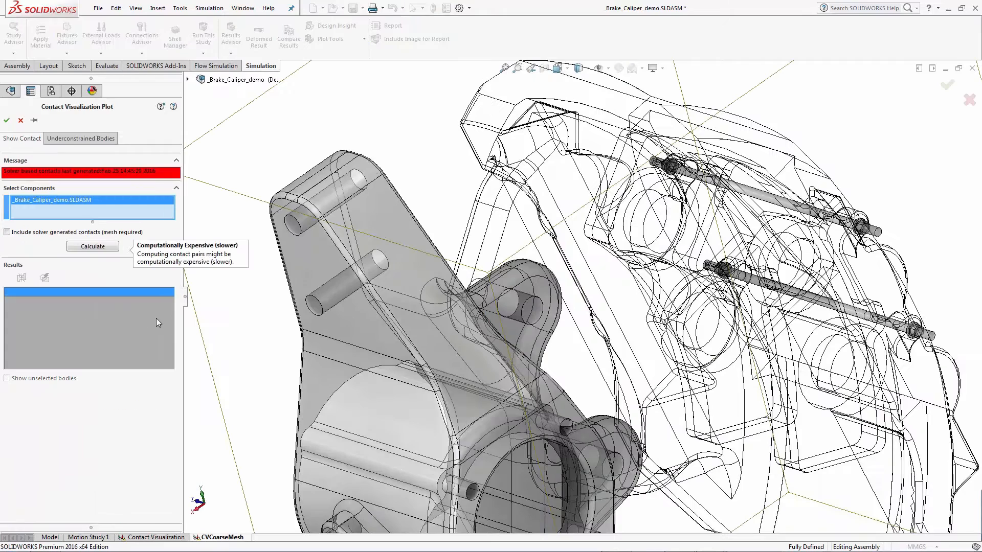
left_click(87, 247)
mouse_move(318, 350)
middle_mouse_down()
mouse_move(327, 366)
mouse_move(307, 366)
middle_mouse_up()
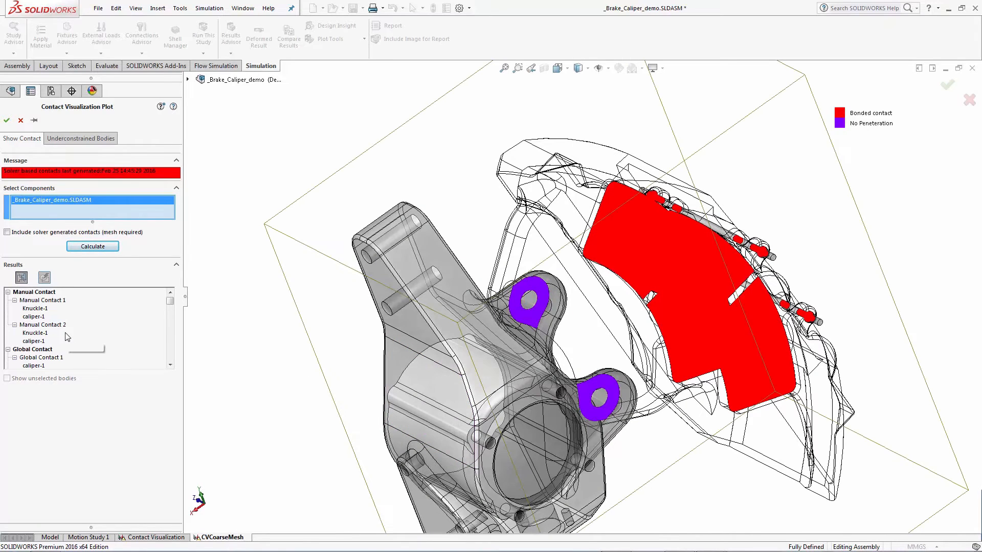
- Highlight each manual contact and its knuckle and caliper components in the contact results list
left_click(43, 301)
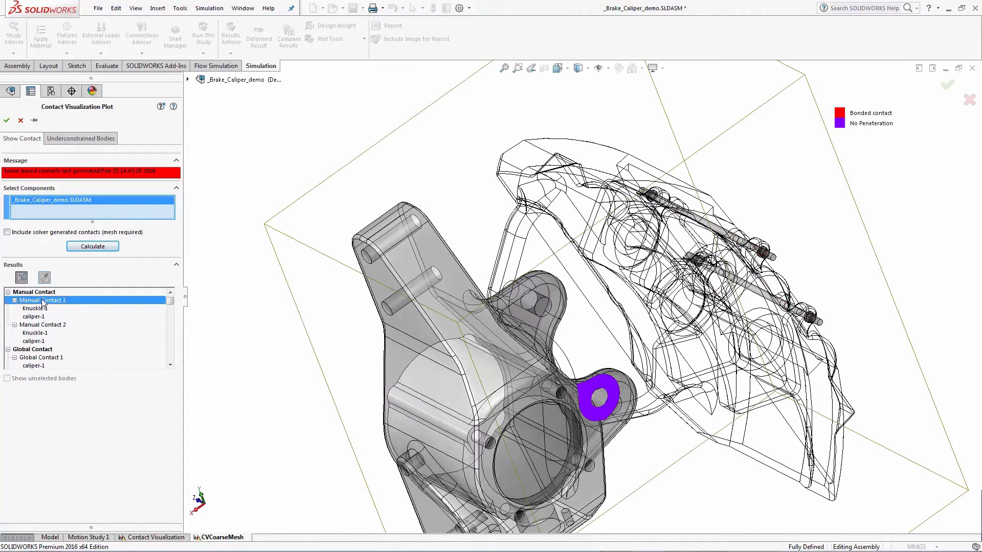
left_click(41, 308)
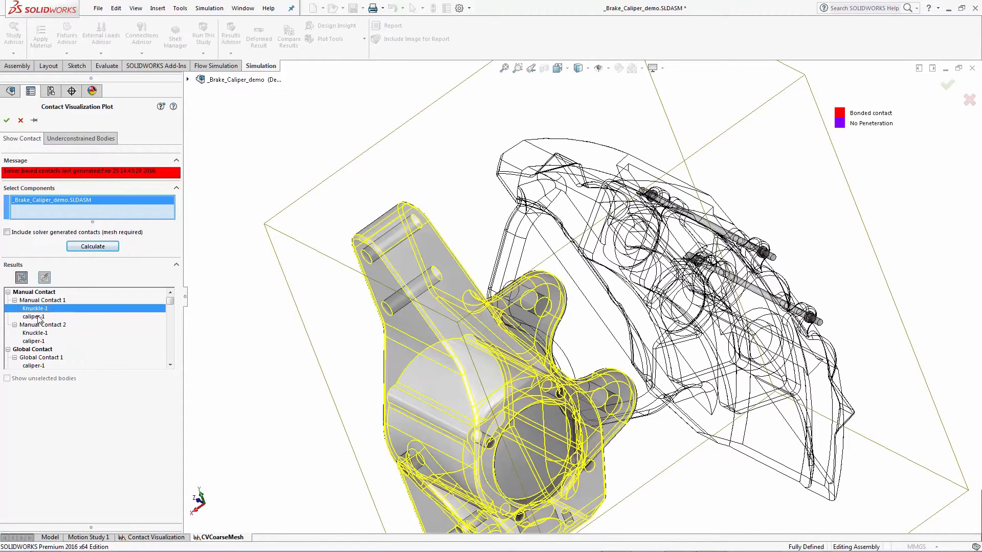
left_click(39, 316)
left_click(37, 326)
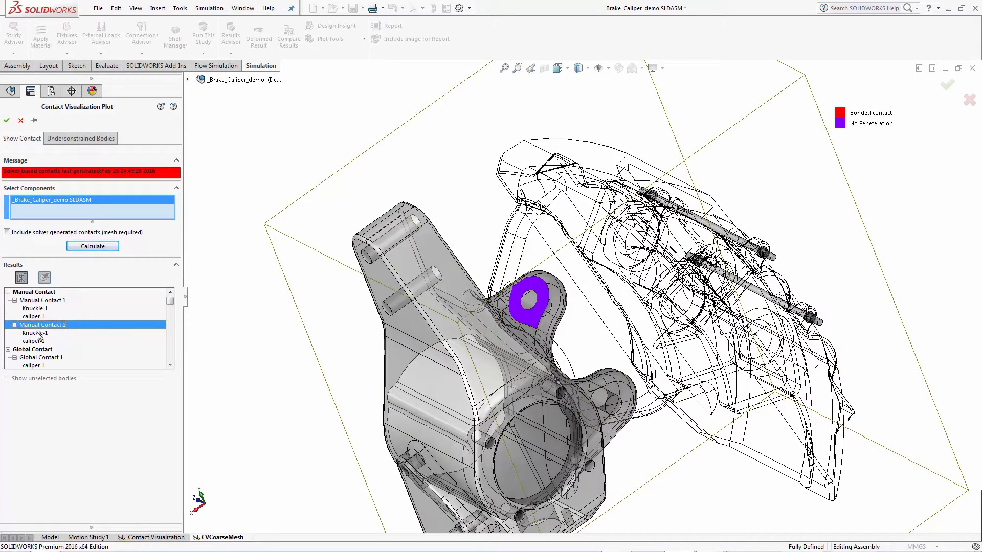
left_click(39, 334)
left_click(33, 342)
left_click(35, 349)
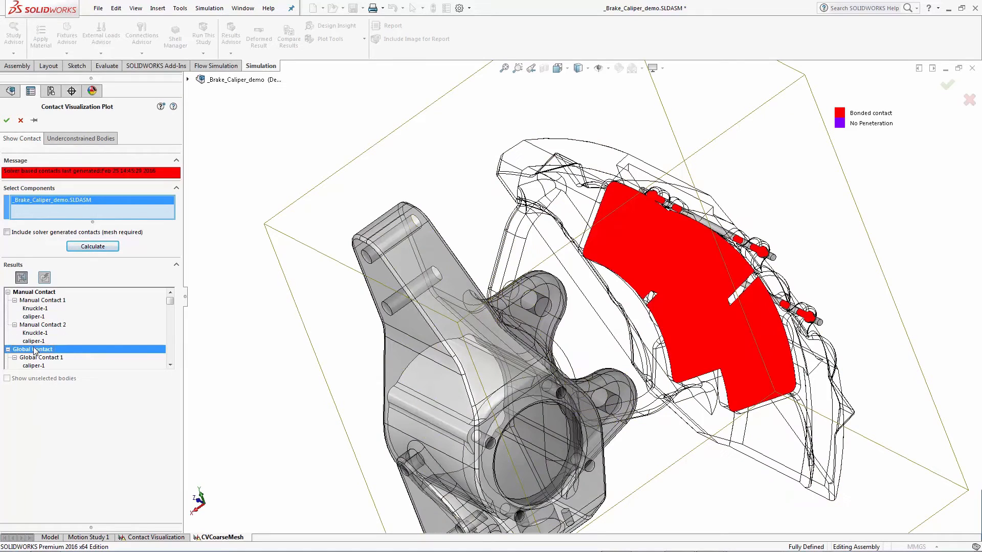
- Scroll through the results list and highlight the individual global contacts
left_click(170, 364)
left_click(170, 365)
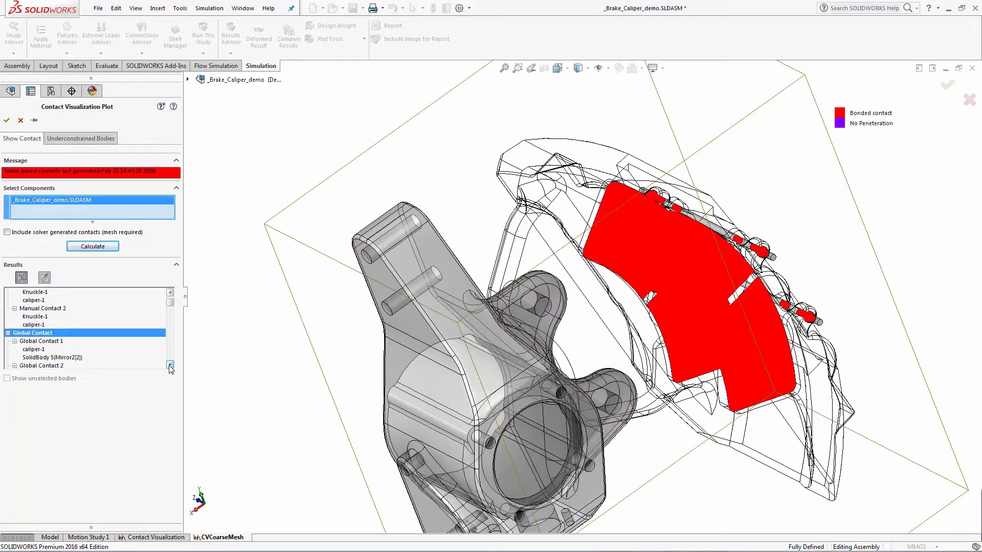
left_click(170, 364)
left_click(170, 365)
left_click(170, 365)
left_click(170, 365)
left_click(170, 365)
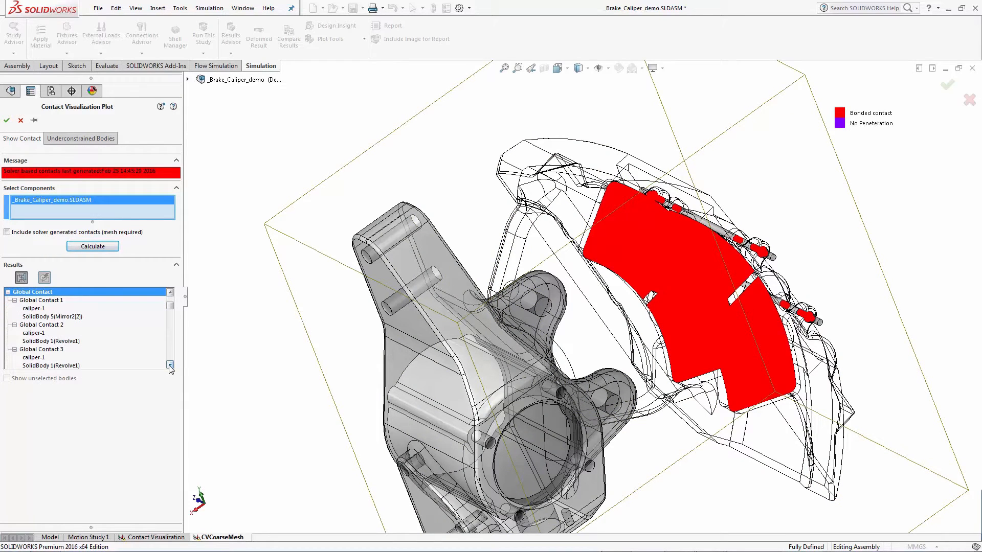
left_click(41, 301)
left_click(42, 326)
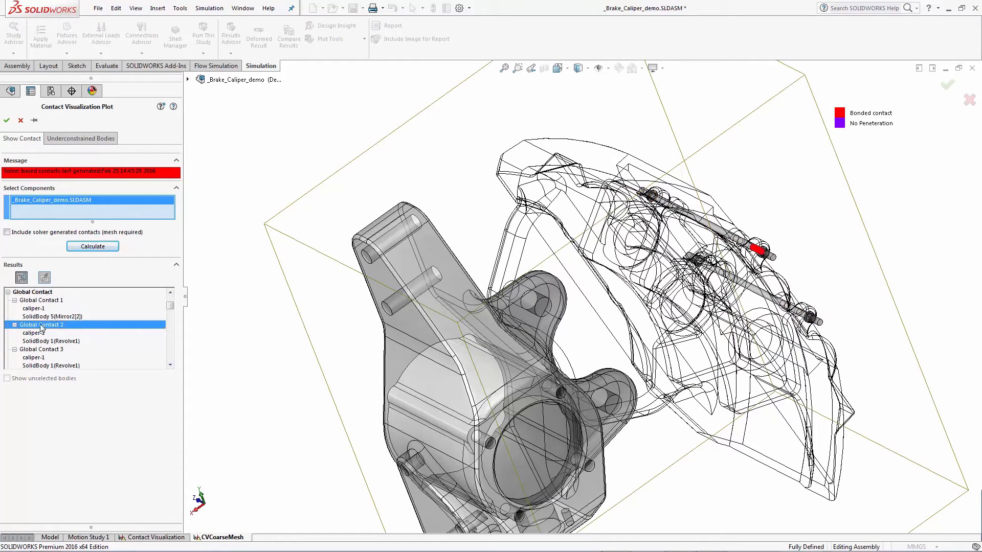
left_click(39, 351)
scroll(39, 350, "down", 1)
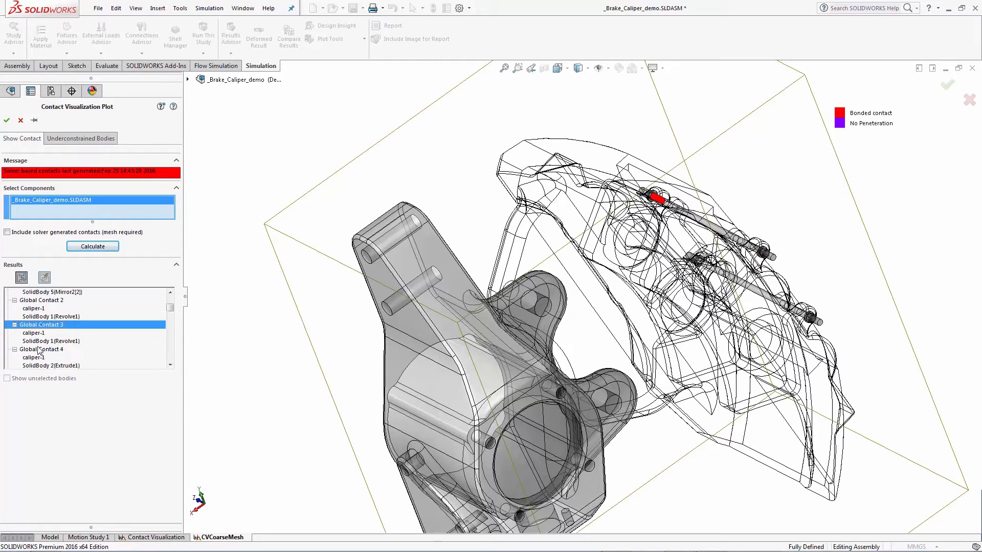
scroll(39, 350, "down", 1)
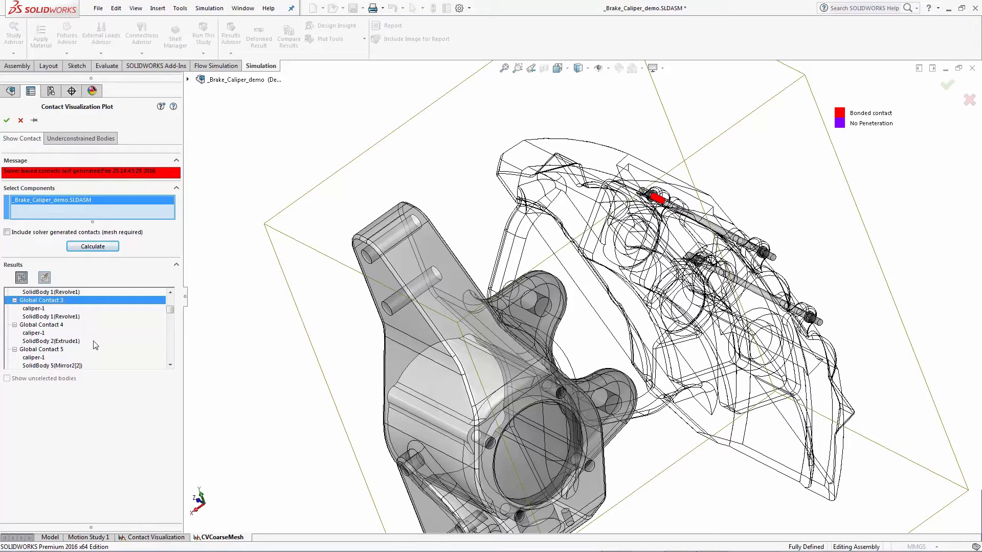
left_click_drag(170, 310, 167, 299)
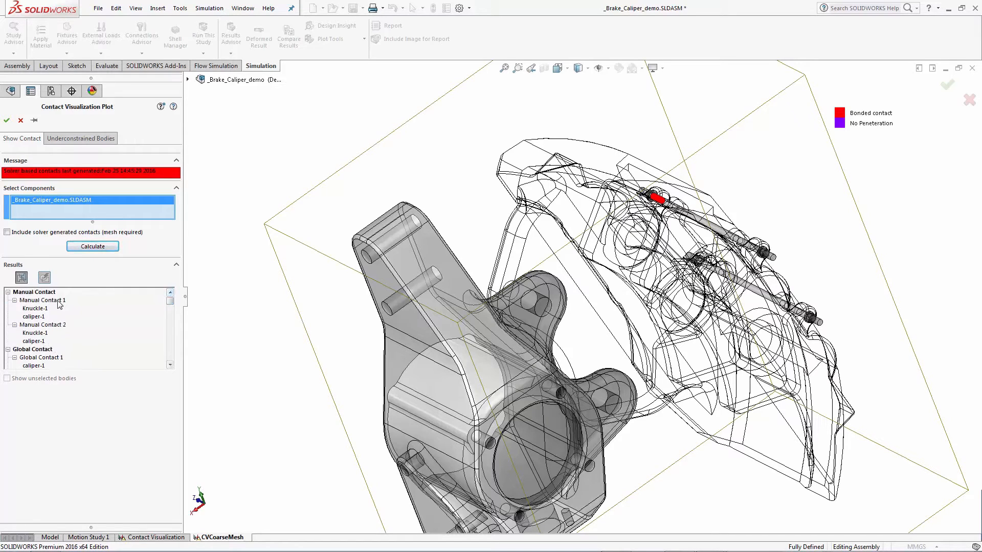
- Include solver generated contacts and recalculate the contact visualization plot
left_click(16, 233)
left_click(16, 234)
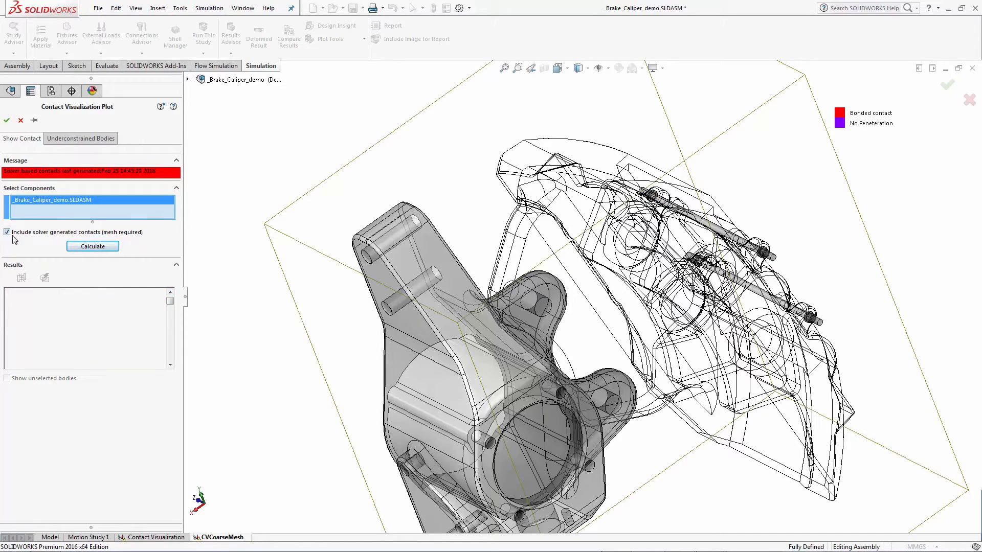
left_click(102, 249)
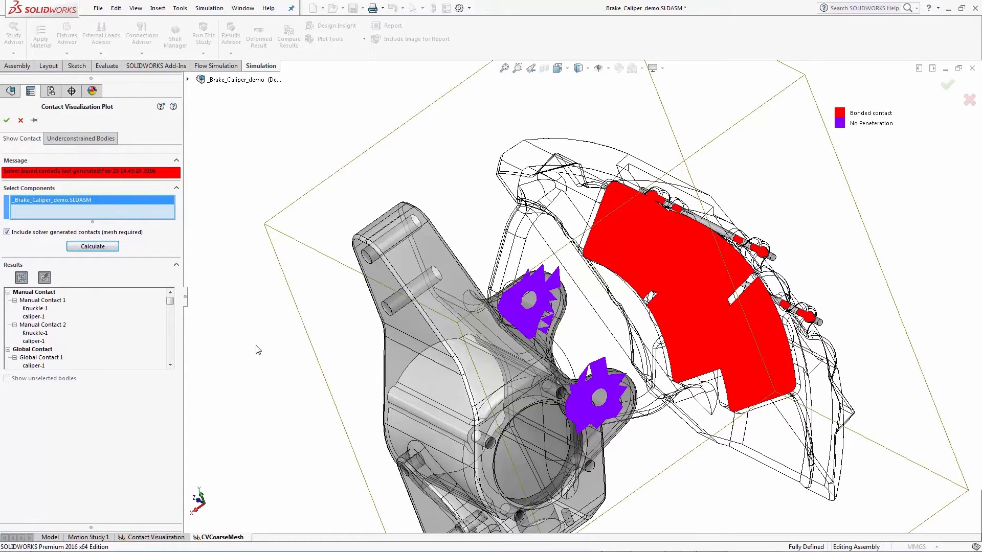
- Highlight Manual Contact 1 and its knuckle and caliper components with solver contacts included
left_click(45, 303)
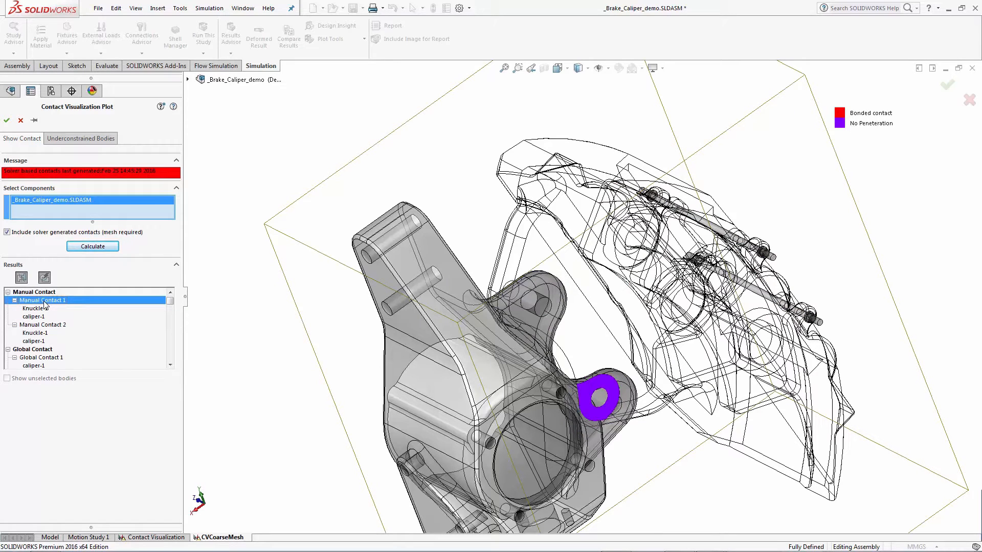
left_click(40, 309)
left_click(40, 316)
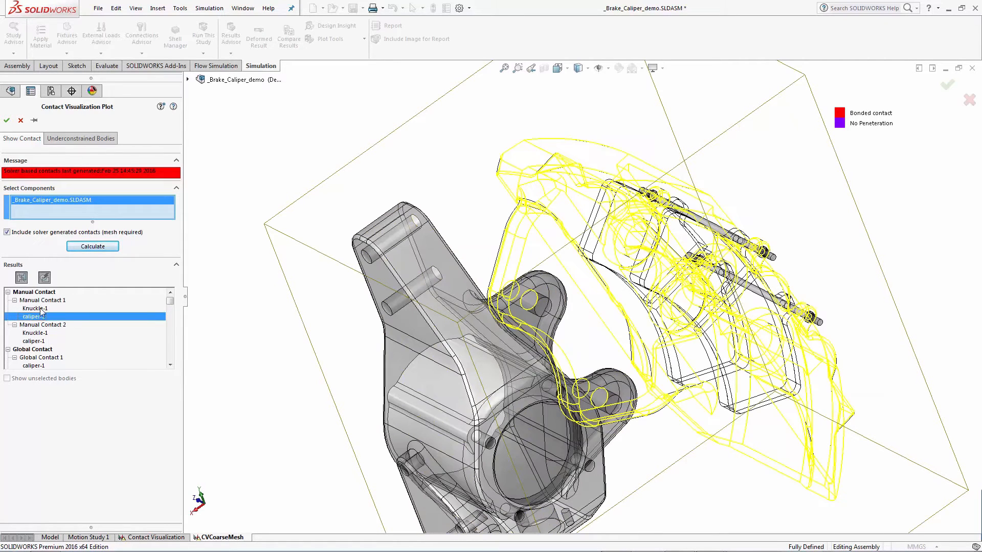
left_click(43, 300)
- Switch the results to geometry-based contacts and select the no penetration node-to-surface contact set
middle_click_drag(647, 408, 507, 388)
scroll(591, 407, "down", 5)
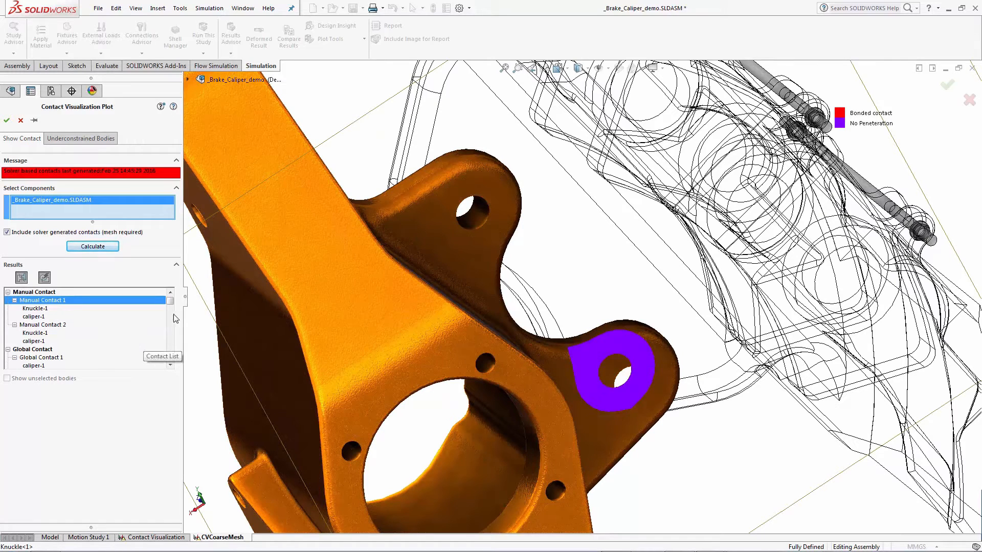
left_click(22, 278)
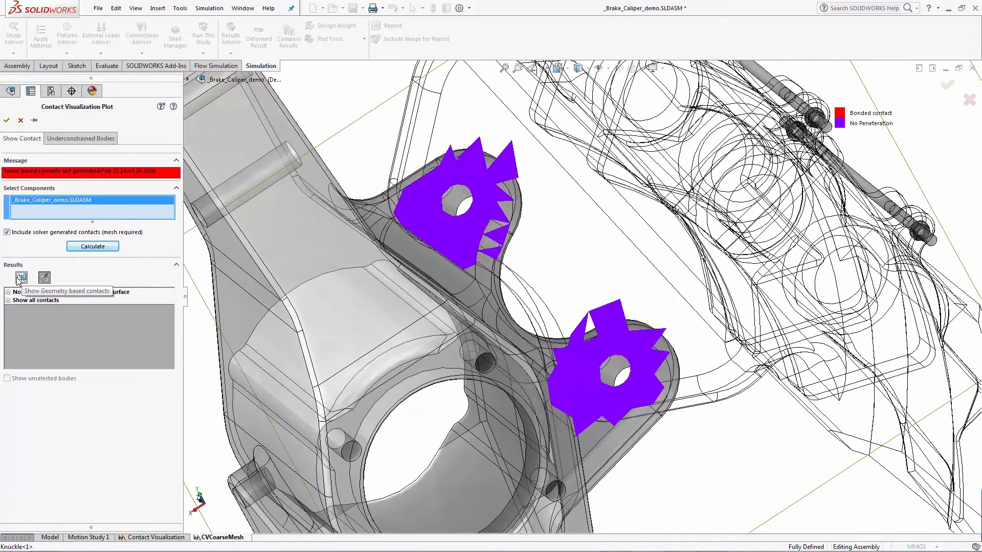
left_click(33, 293)
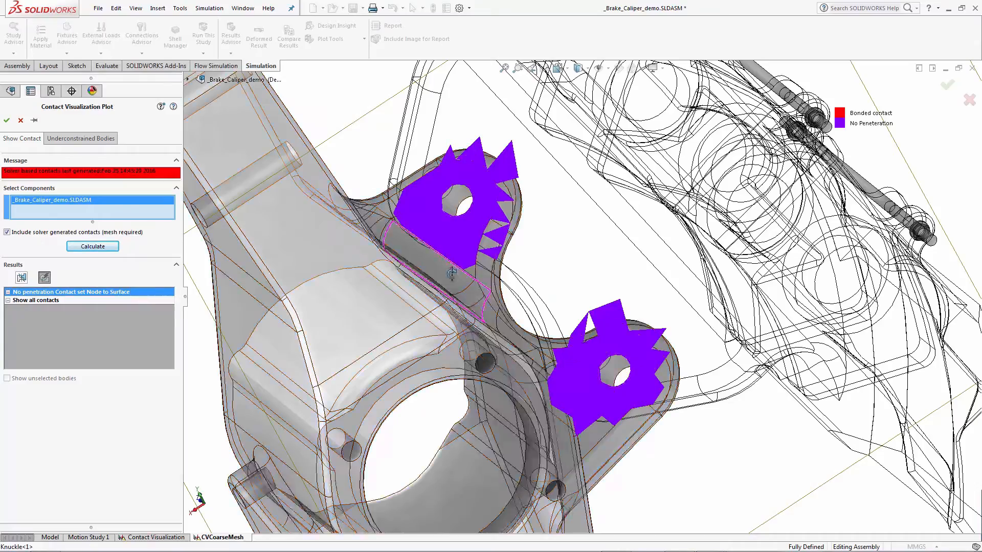
middle_click_drag(450, 262, 447, 248)
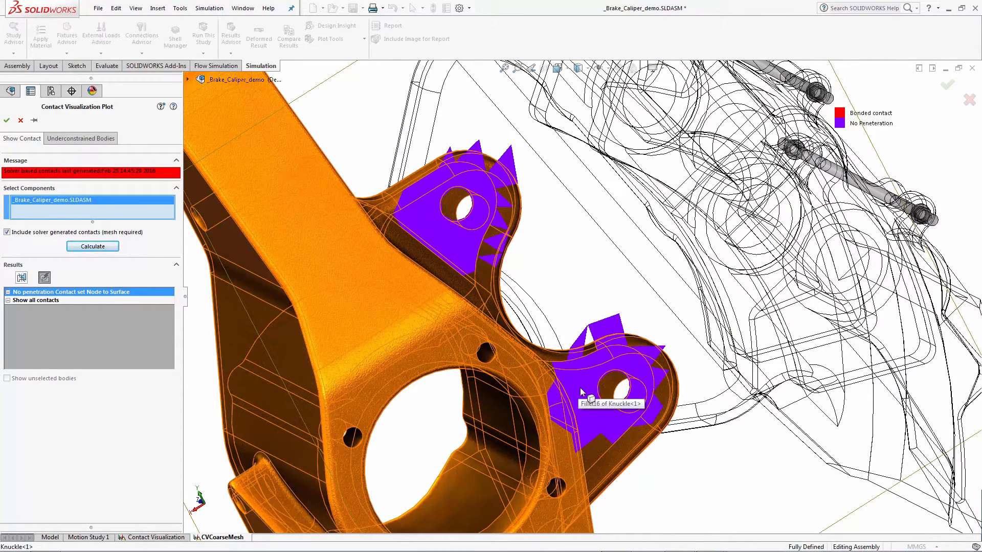
- Close the contact plot and switch to the Contact Visualization study
left_click(7, 120)
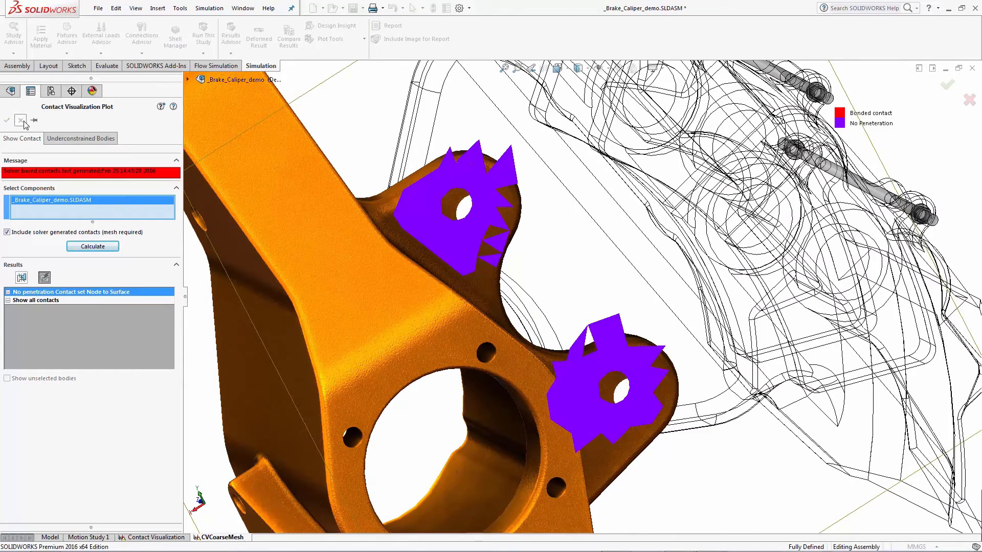
left_click(148, 537)
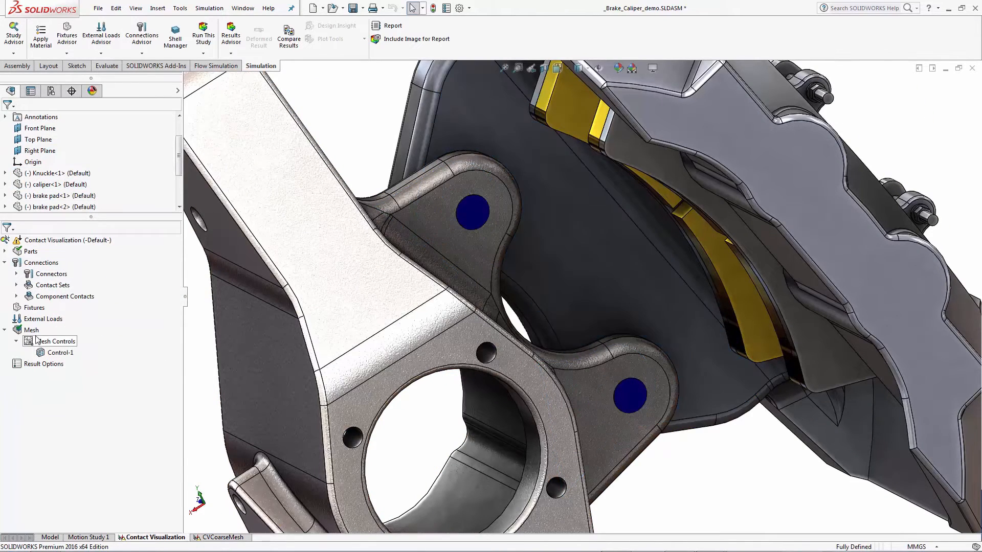
- Inspect the study's mesh control and display the mesh on the model
left_click(60, 353)
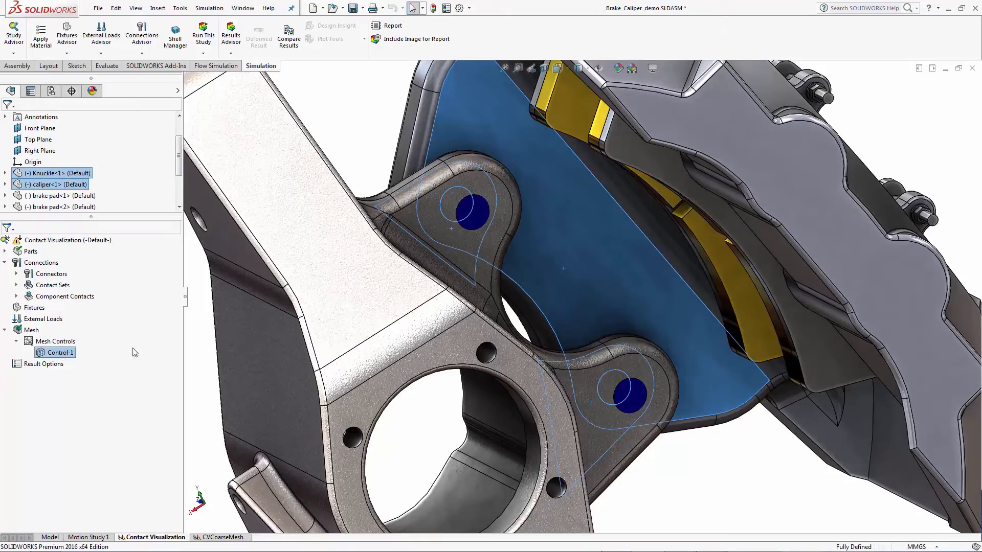
mouse_move(532, 266)
middle_mouse_down()
mouse_move(521, 245)
mouse_move(543, 236)
mouse_move(501, 284)
middle_mouse_up()
right_click(34, 329)
left_click(71, 272)
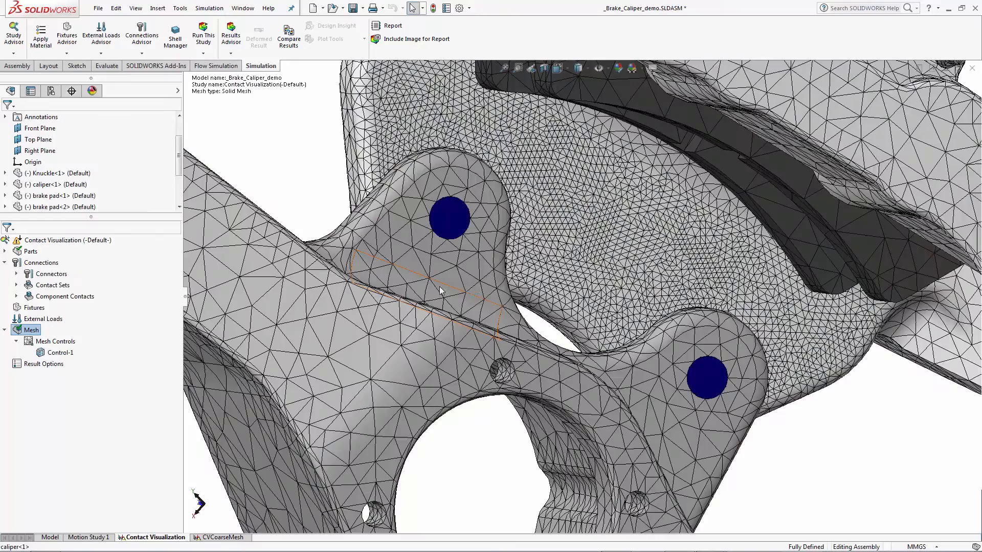
- Open a Contact Visualization Plot with solver generated contacts included and calculate it
middle_click_drag(472, 287, 642, 299)
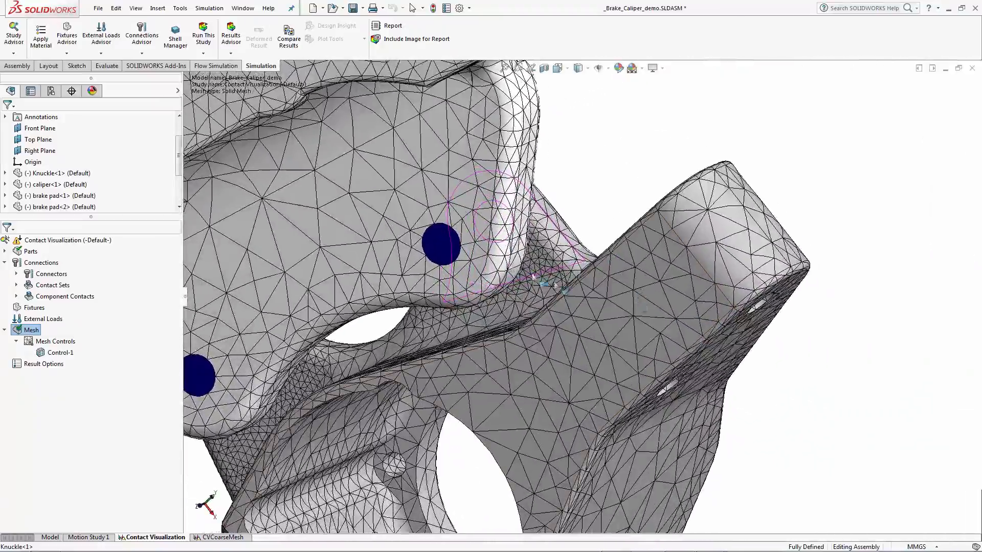
middle_click_drag(566, 279, 484, 307)
scroll(609, 302, "up", 3)
middle_click_drag(636, 320, 652, 338)
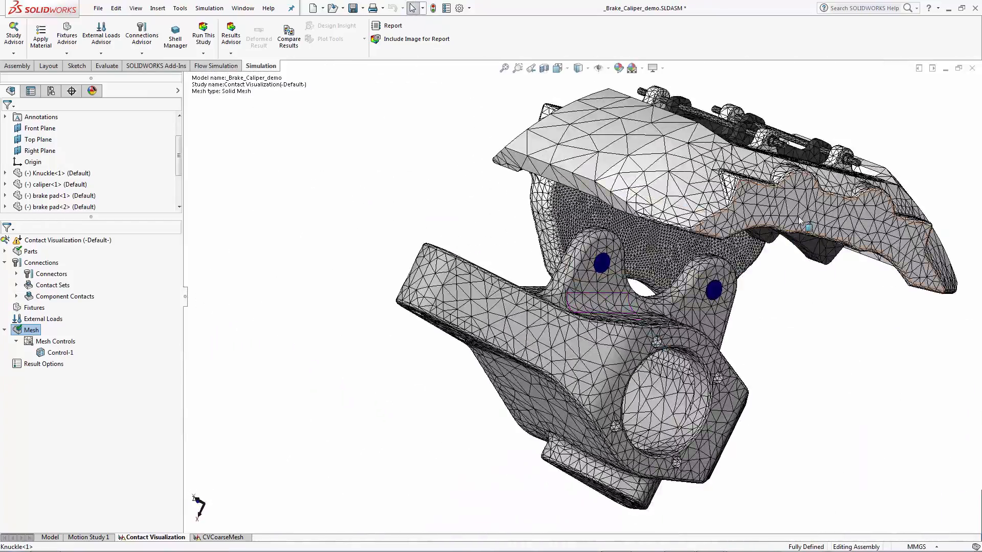
right_click(43, 264)
left_click(79, 325)
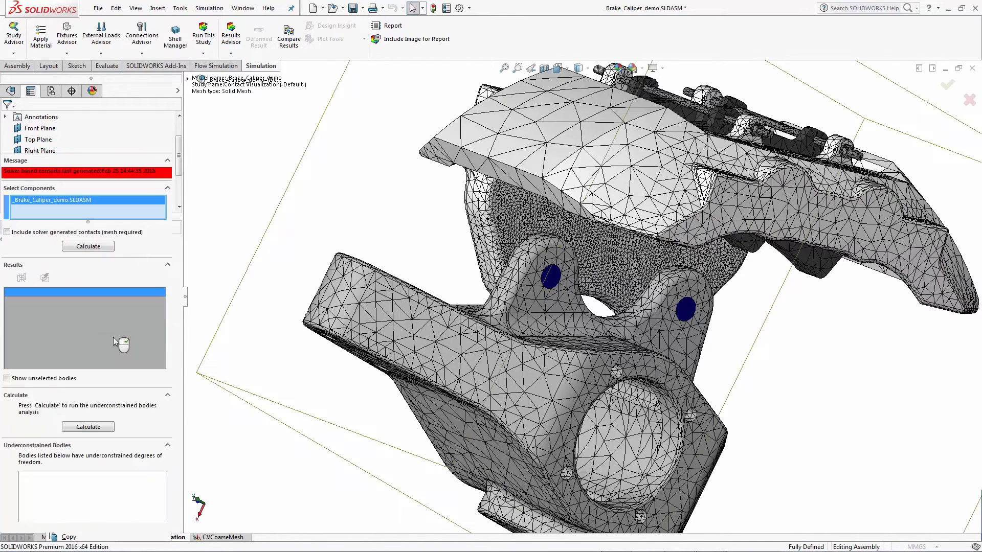
left_click(35, 233)
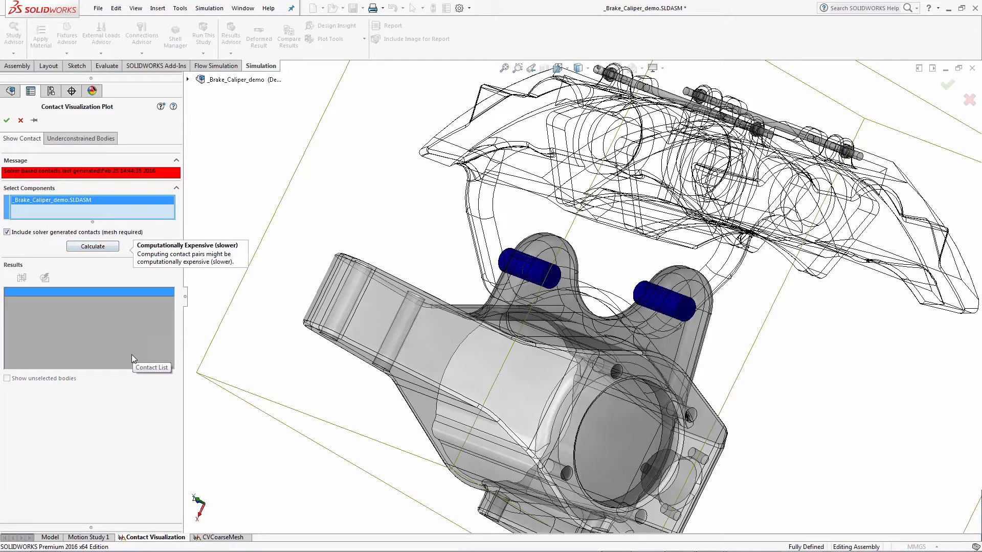
left_click(108, 248)
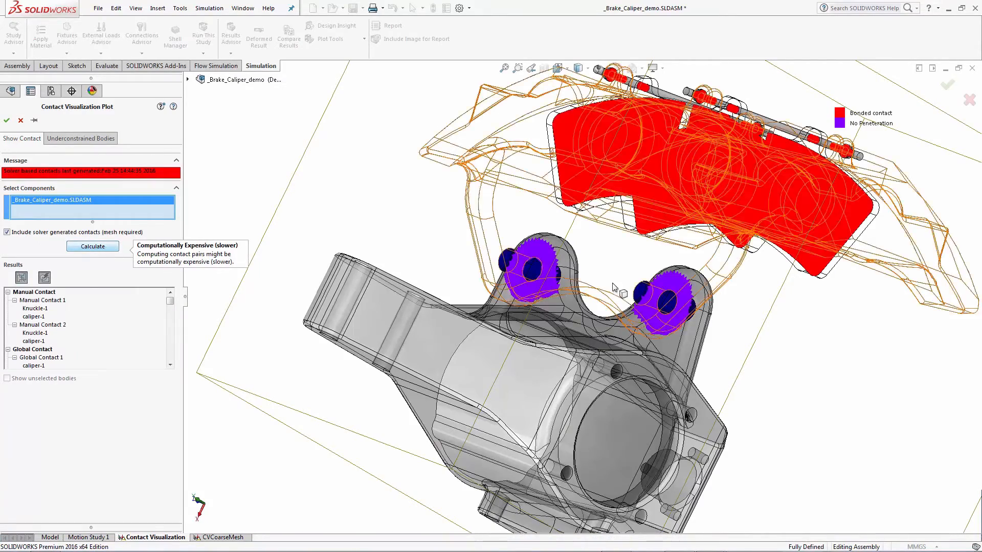
- Switch the results to solver-based contacts and select the no penetration node-to-surface contact set, zooming in on the pin contact areas
middle_click_drag(614, 287, 207, 271)
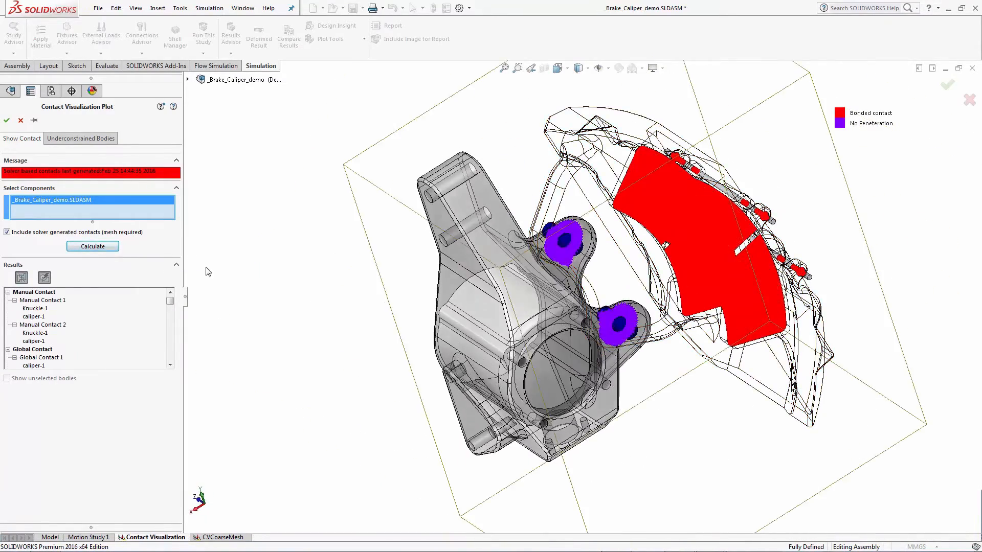
left_click(21, 278)
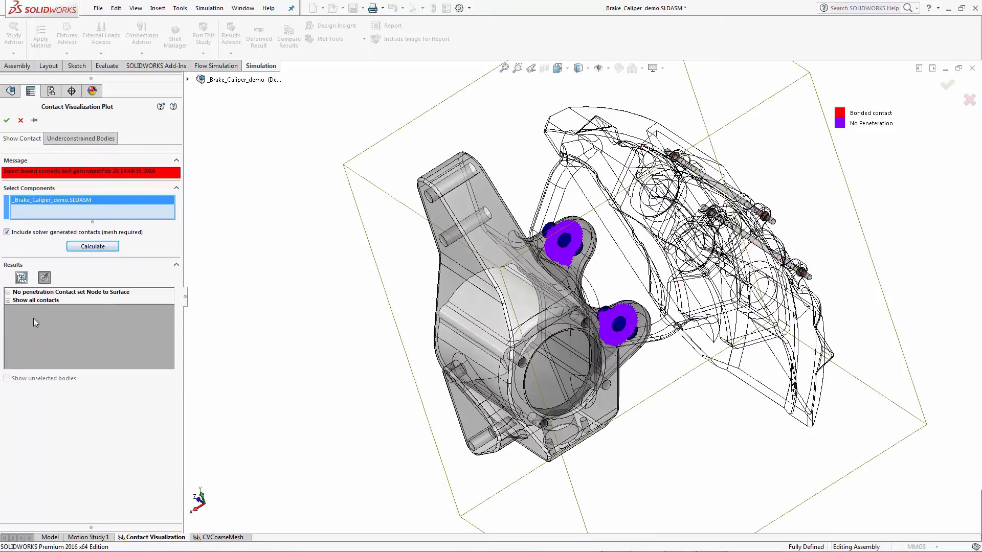
left_click(47, 292)
scroll(592, 265, "down", 4)
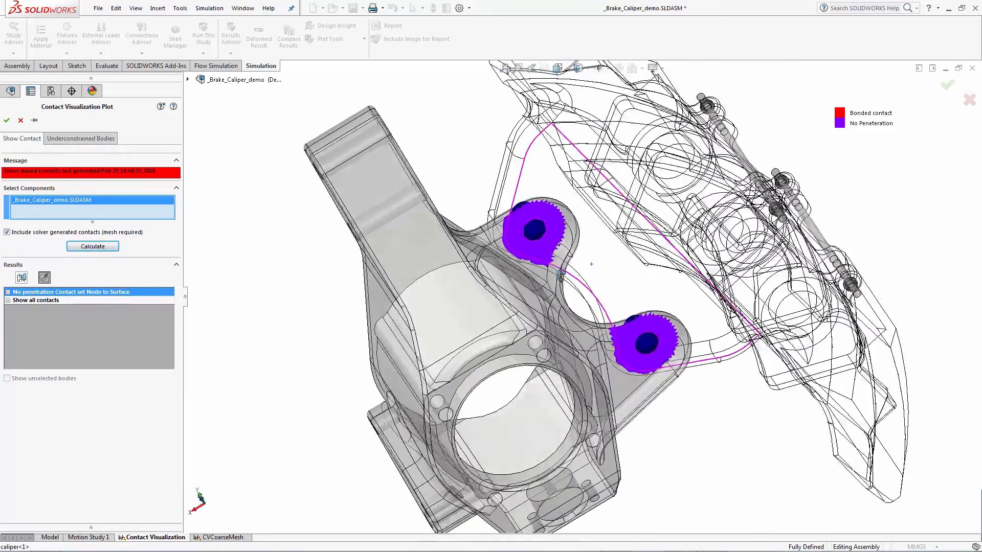
mouse_move(561, 275)
middle_mouse_down()
mouse_move(575, 249)
mouse_move(574, 258)
middle_mouse_up()
scroll(575, 259, "down", 1)
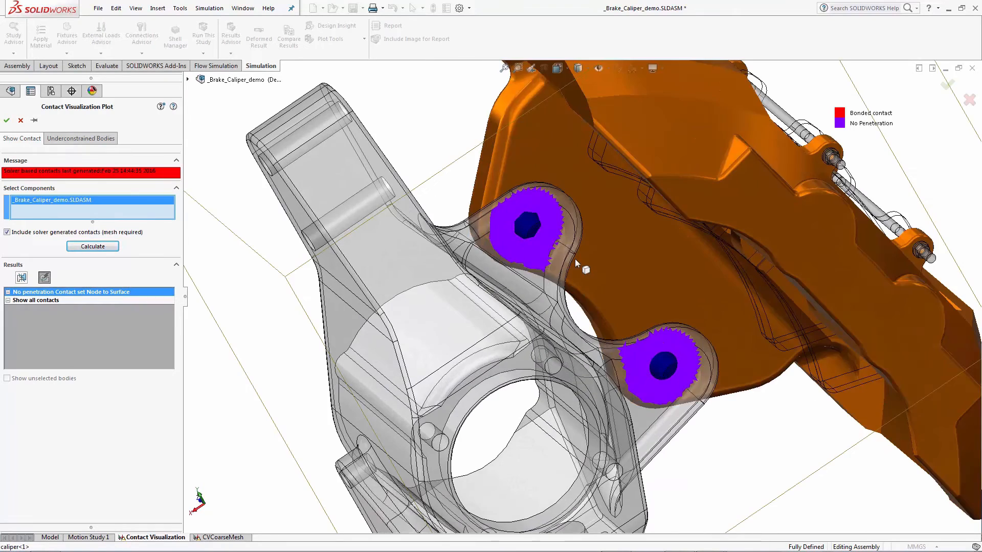
scroll(575, 258, "down", 1)
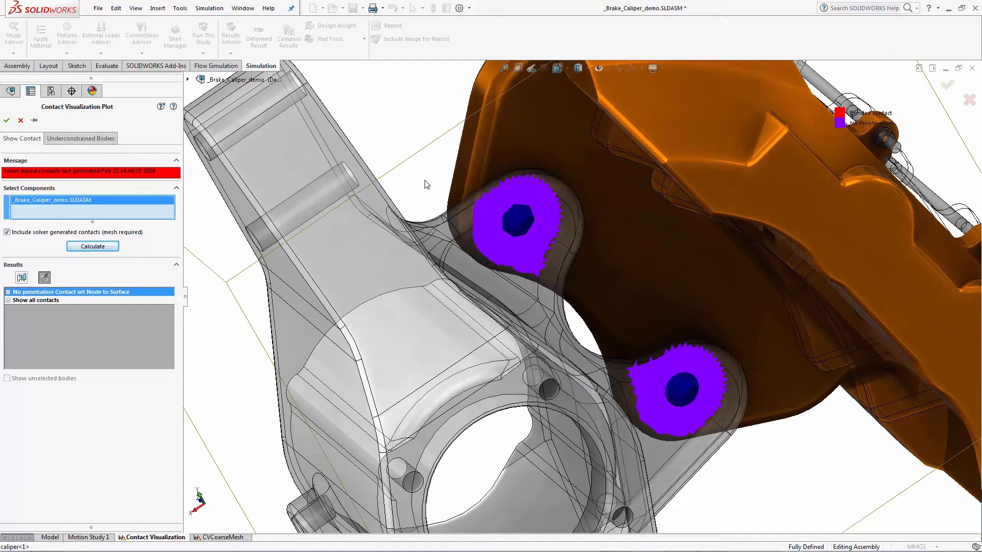
- Switch to the PowerPoint slideshow, advance to the Study Properties – Gap/Contact slide, and exit the slideshow
key("alt+Tab")
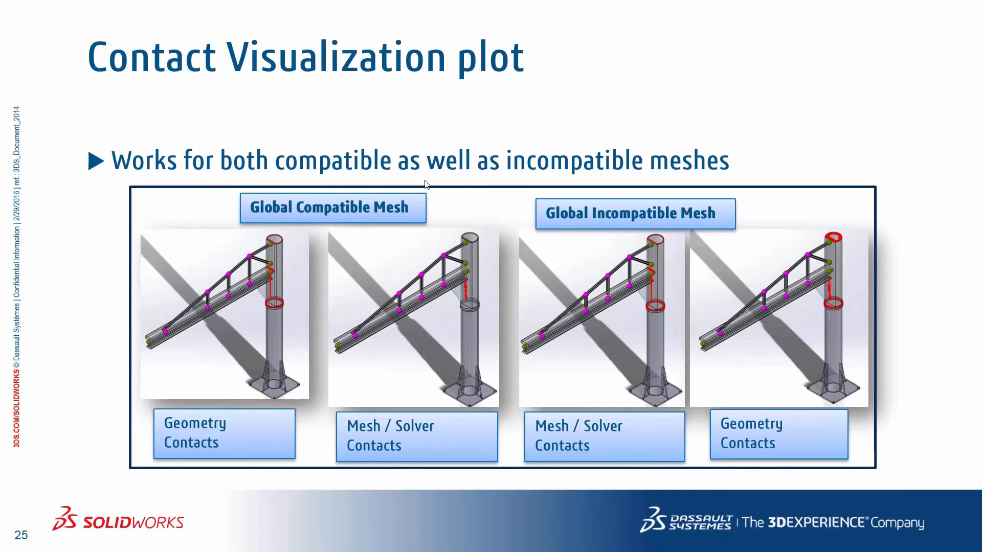
key("Right")
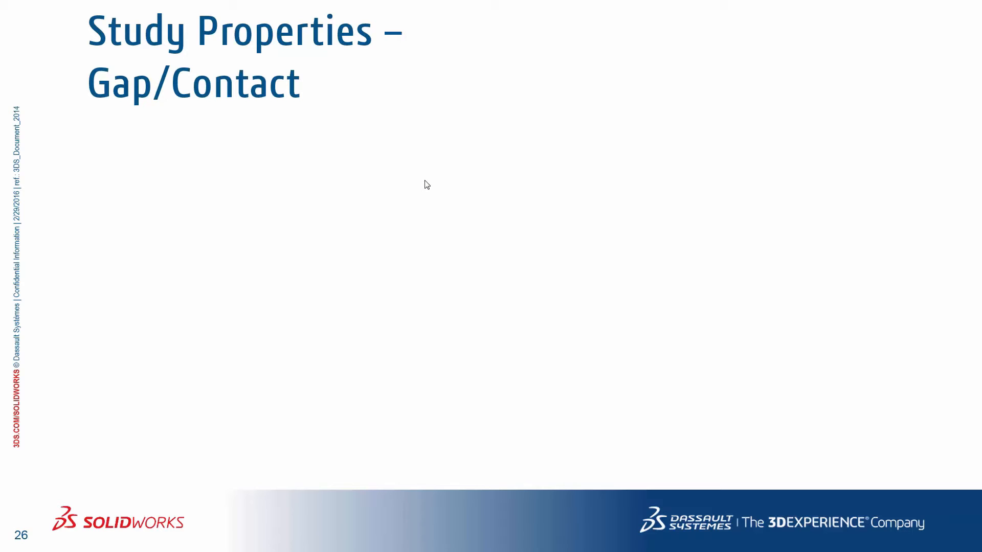
key("Escape")
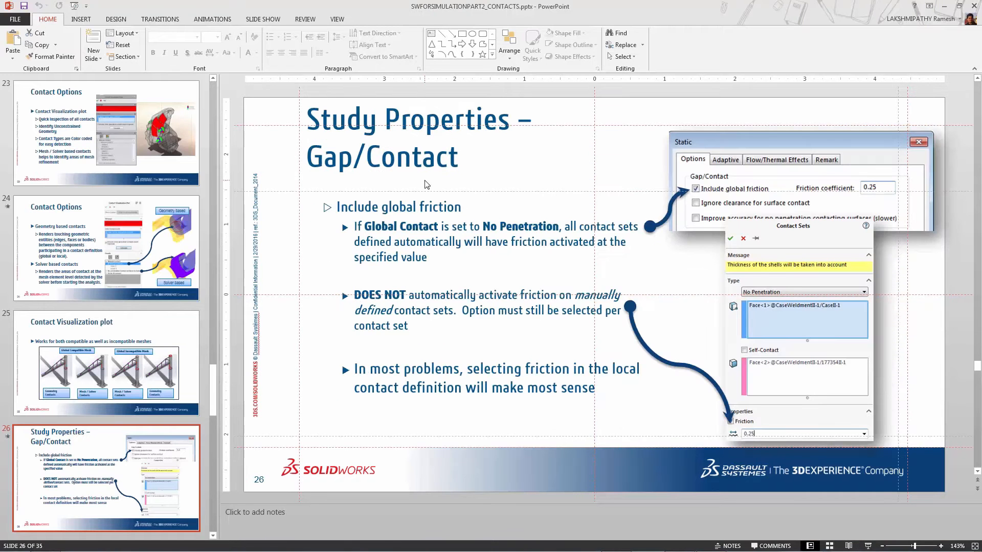
mouse_move(535, 550)
left_click(620, 542)
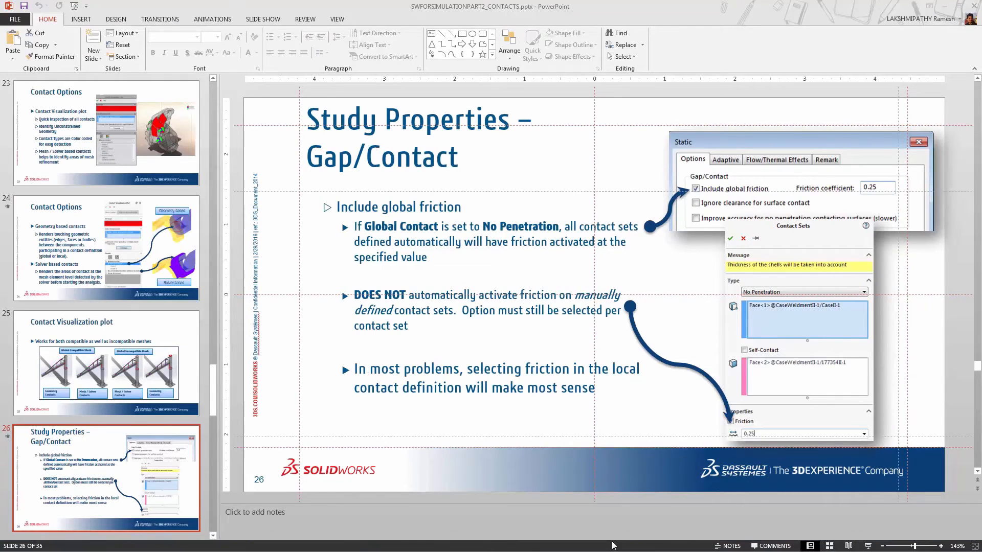